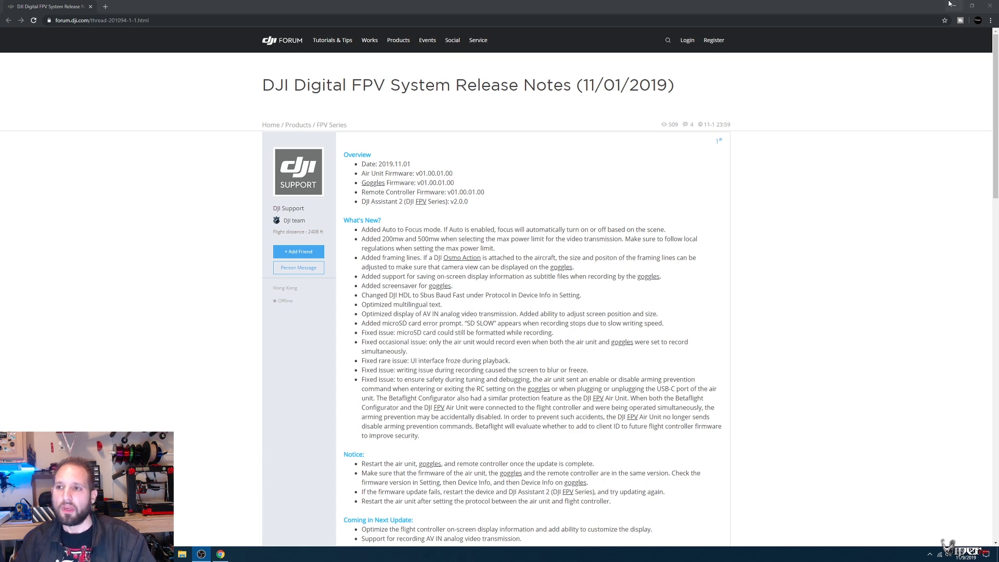
- Close the release notes page, open the naco_pwr text file from the desktop and change its content to pwr_1
{"action": "left_click", "coordinate": [991, 6]}
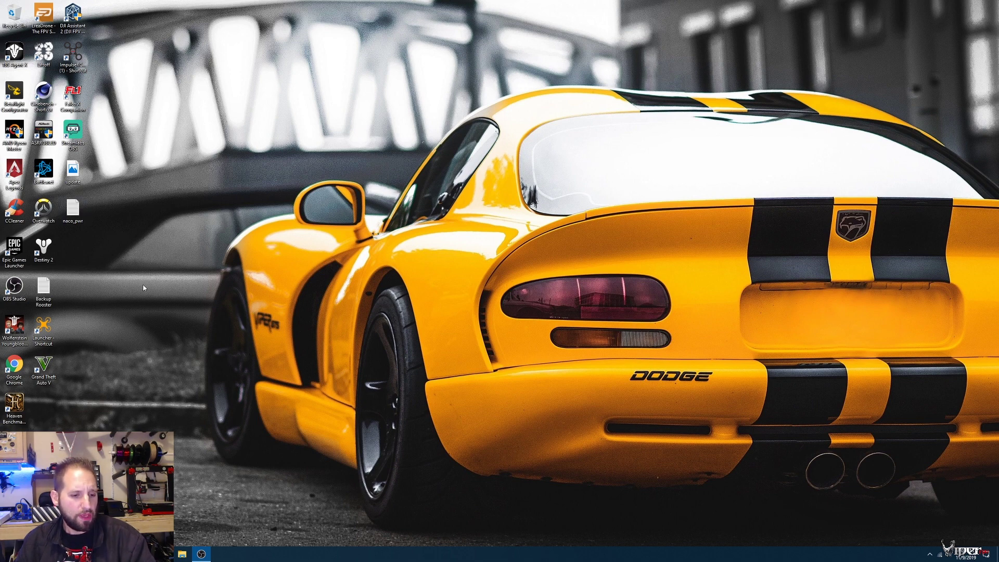
{"action": "double_click", "coordinate": [74, 210]}
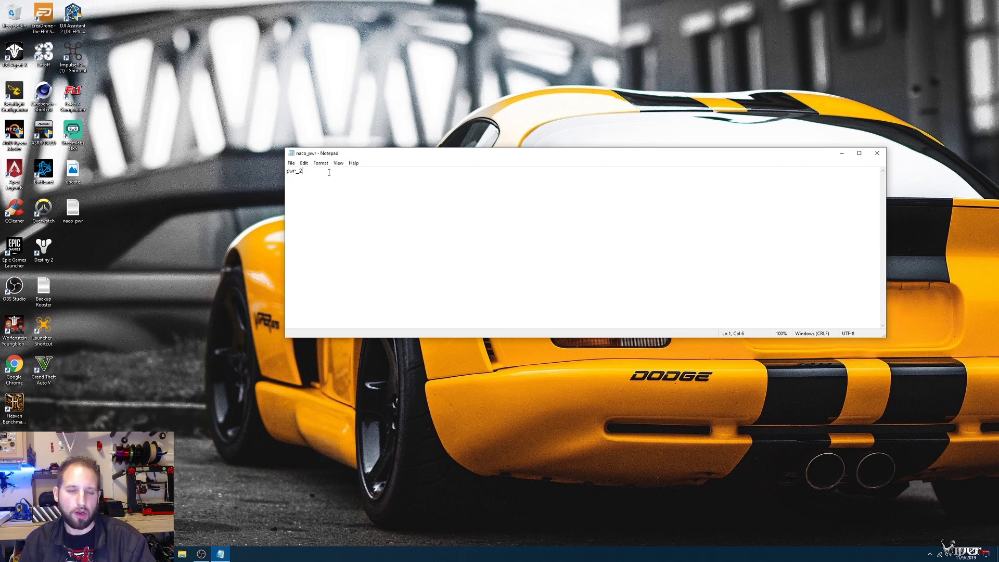
{"action": "key", "text": "BackSpace"}
{"action": "type", "text": "1"}
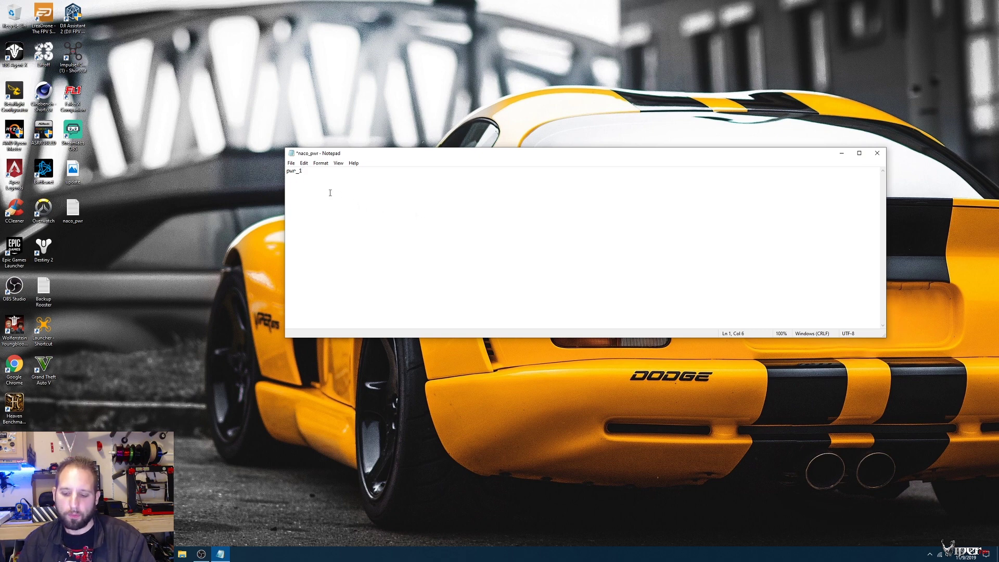
- Change the content of the naco_pwr file to pwr_2, save it and close the file
{"action": "key", "text": "BackSpace"}
{"action": "type", "text": "2"}
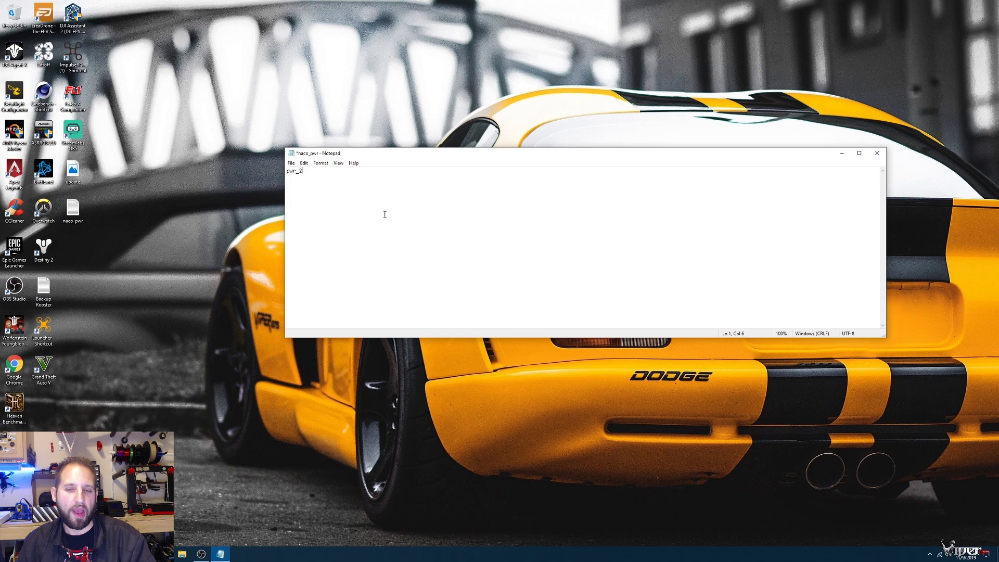
{"action": "left_click", "coordinate": [304, 163]}
{"action": "left_click", "coordinate": [319, 198]}
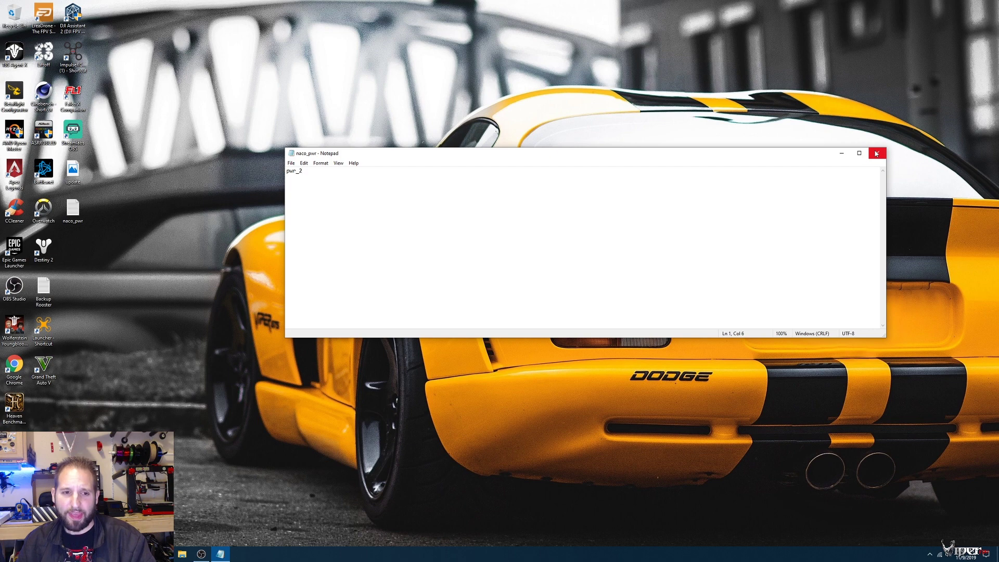
{"action": "left_click_drag", "start_coordinate": [423, 157], "coordinate": [445, 69]}
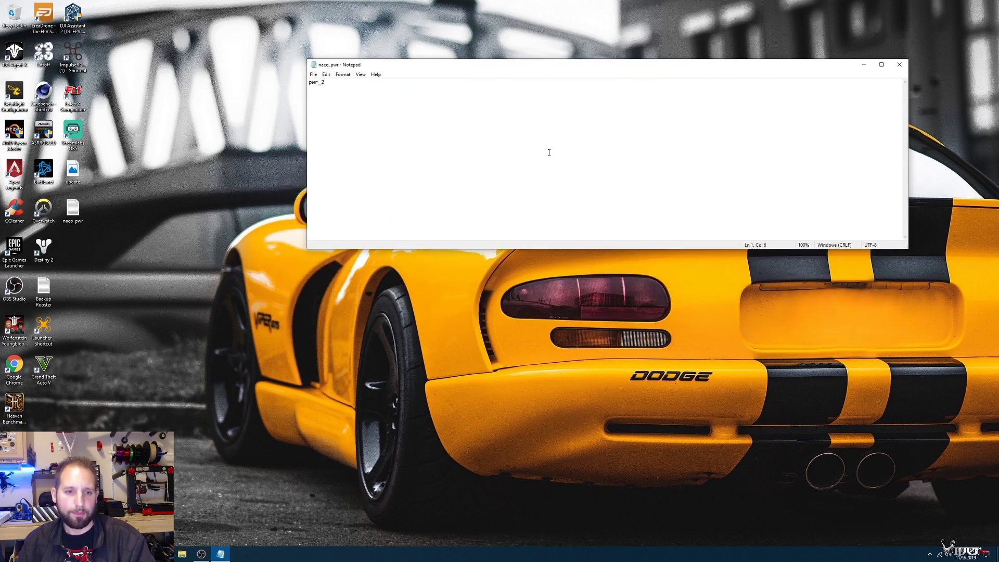
{"action": "left_click", "coordinate": [899, 64]}
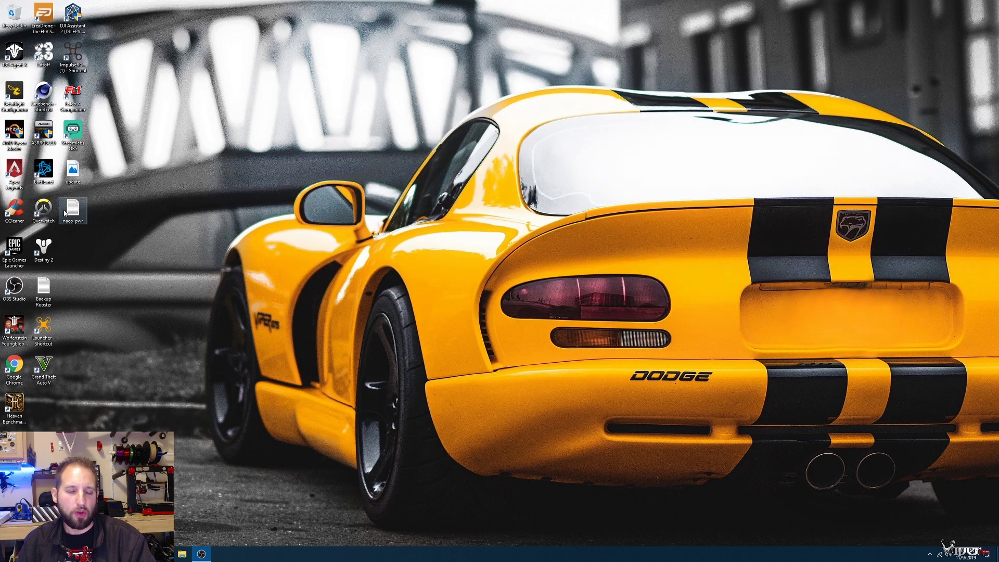
- Reopen the naco_pwr file and save it to the Desktop as a text document named naco_pwr
{"action": "double_click", "coordinate": [65, 214]}
{"action": "left_click", "coordinate": [313, 74]}
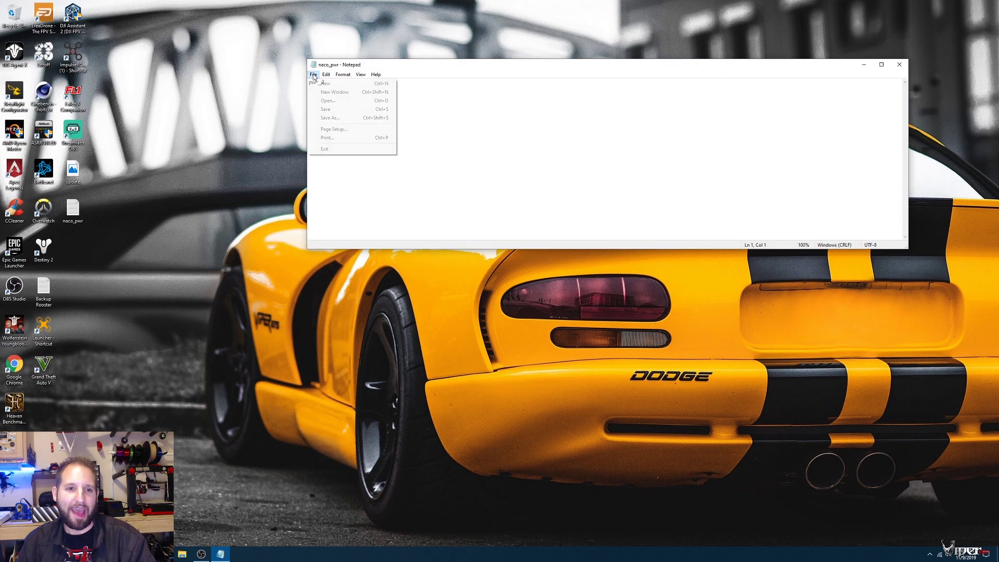
{"action": "left_click", "coordinate": [338, 123]}
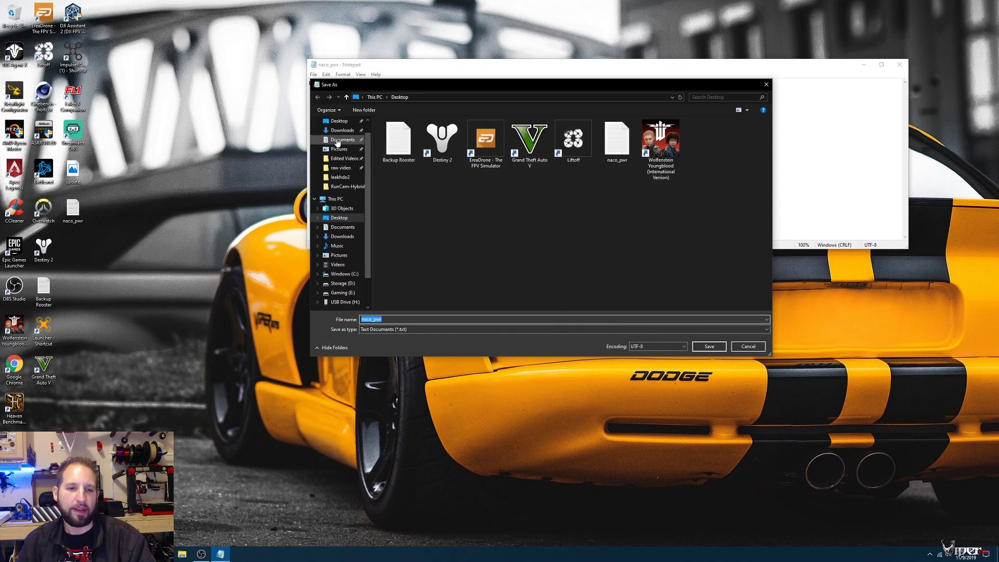
{"action": "left_click", "coordinate": [338, 121]}
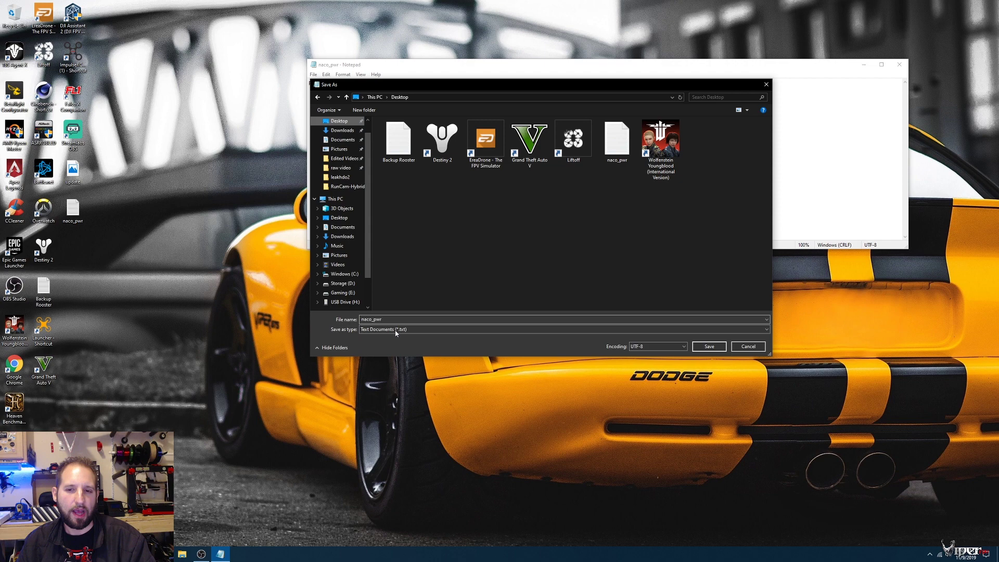
{"action": "left_click", "coordinate": [387, 319]}
{"action": "key", "text": "Return"}
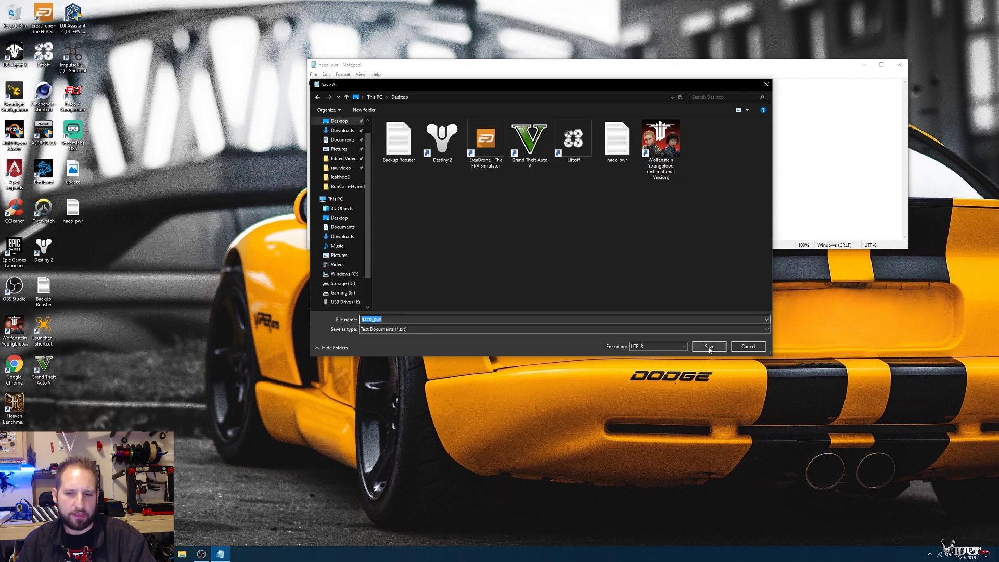
{"action": "left_click", "coordinate": [519, 277]}
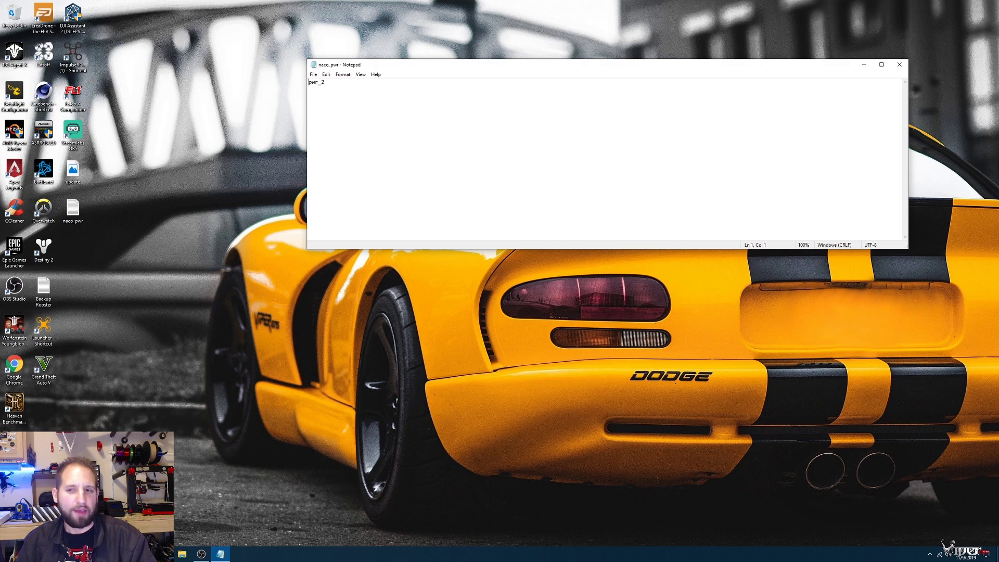
- Open USB Drive (H:) in File Explorer and delete its DCIM folder
{"action": "key", "text": "super+e"}
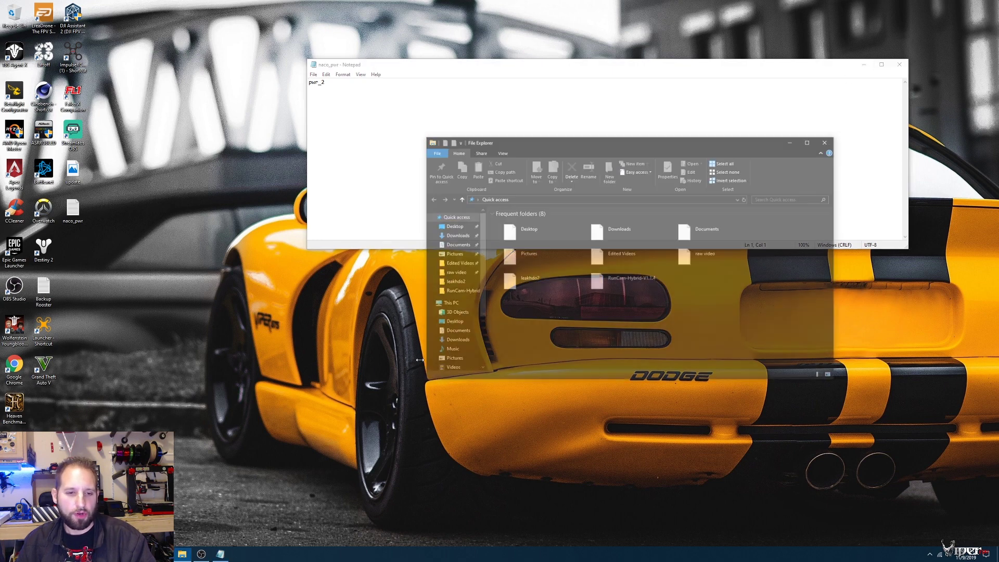
{"action": "left_click", "coordinate": [449, 303]}
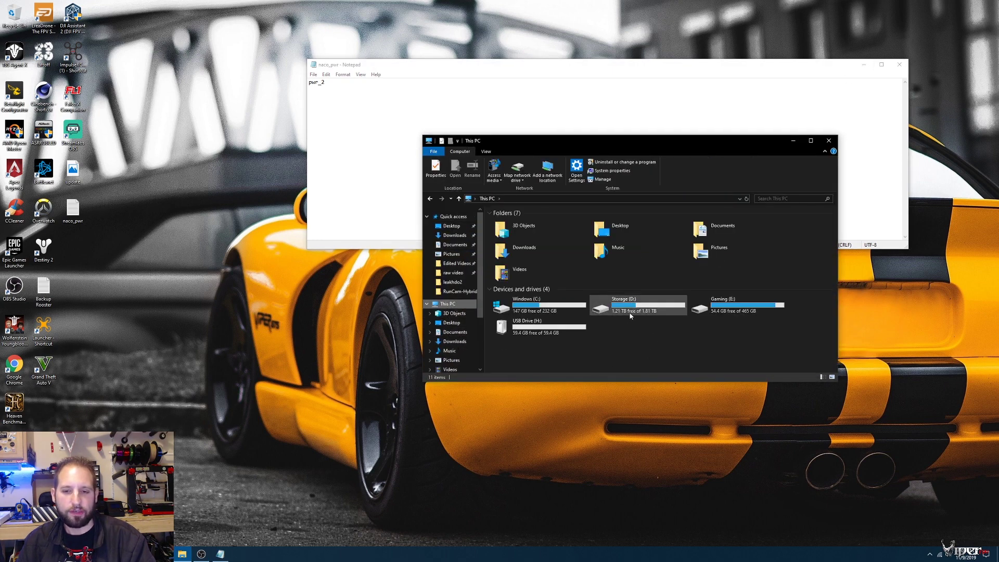
{"action": "double_click", "coordinate": [546, 328]}
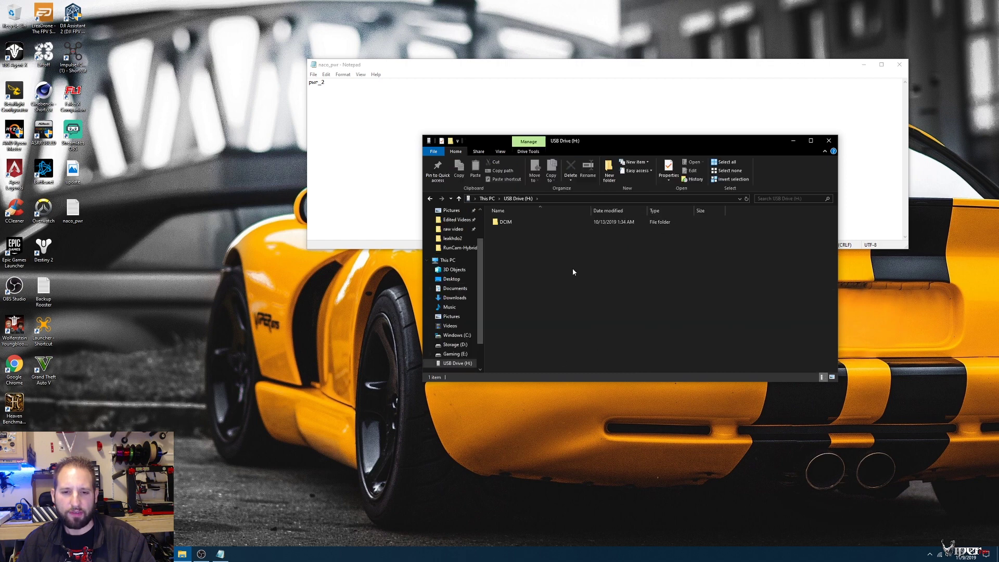
{"action": "left_click", "coordinate": [505, 222]}
{"action": "right_click", "coordinate": [514, 223]}
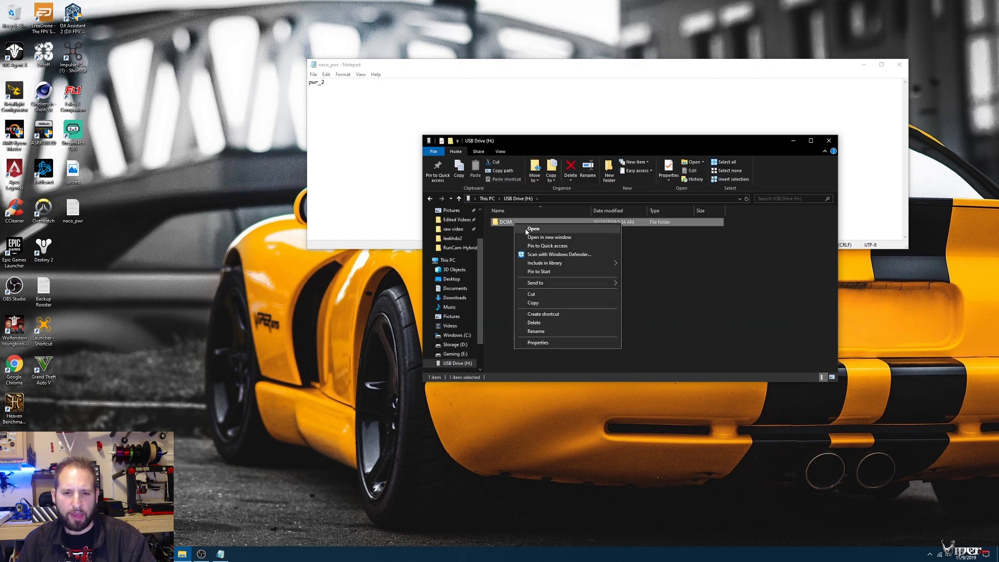
{"action": "left_click", "coordinate": [535, 323]}
{"action": "left_click", "coordinate": [531, 307]}
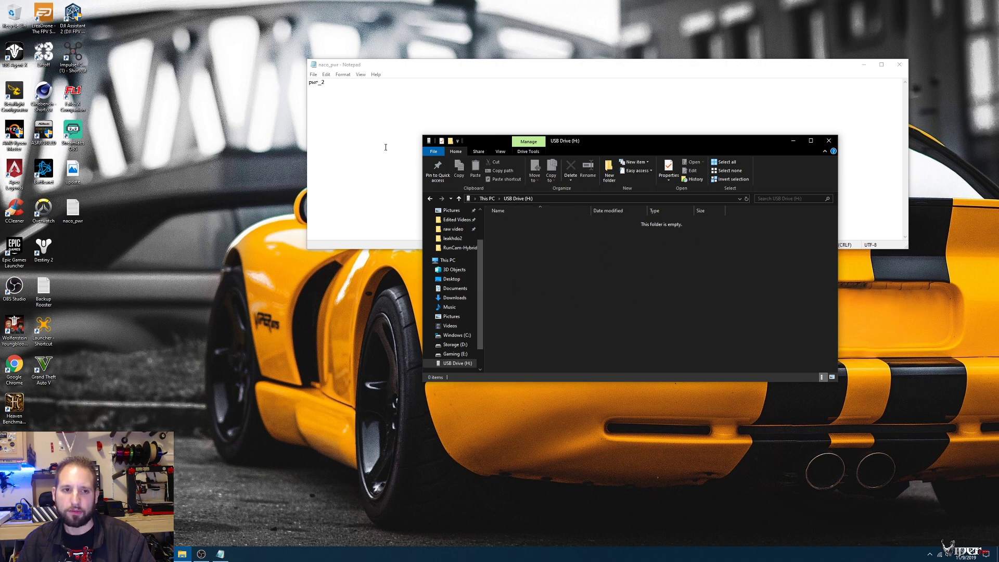
- Close the open text file, paste the naco_pwr file into the root of USB Drive (H:) and close the drive window
{"action": "left_click", "coordinate": [899, 65]}
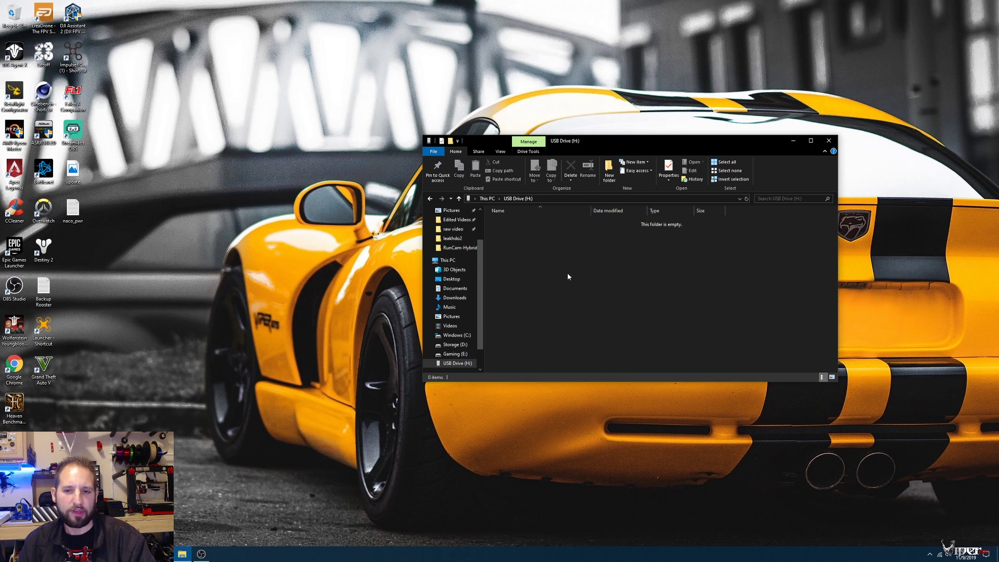
{"action": "key", "text": "ctrl+v"}
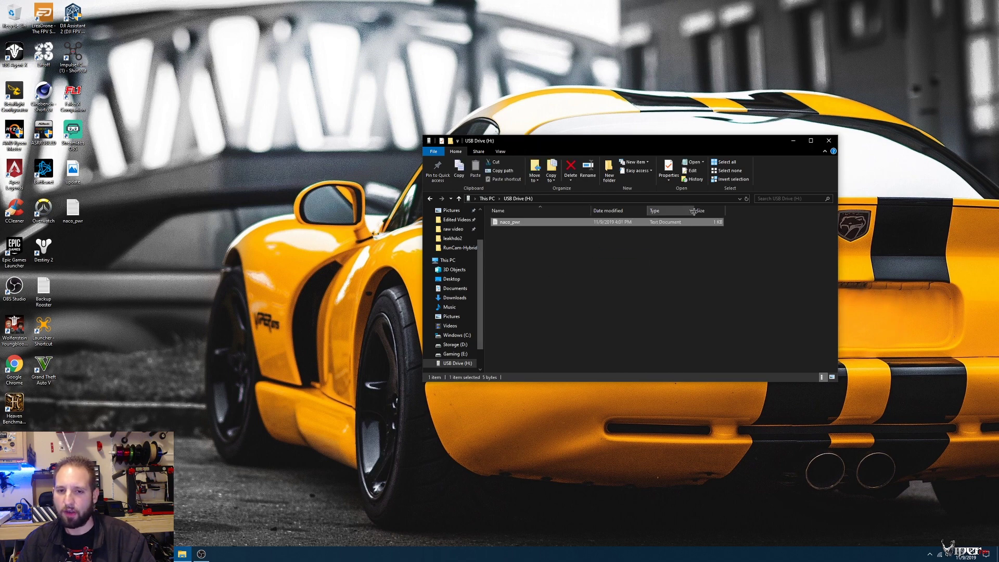
{"action": "left_click", "coordinate": [829, 140]}
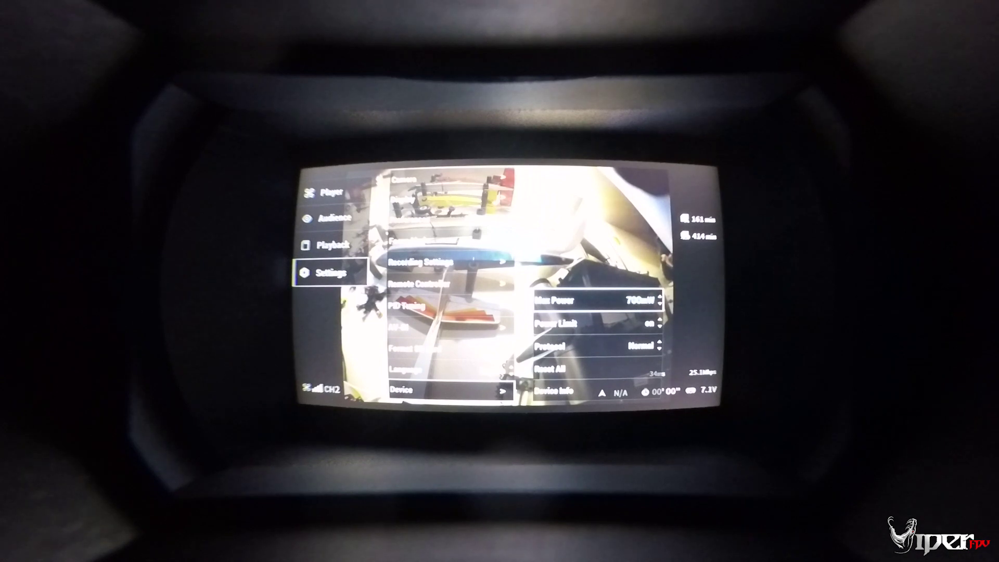
{"action": "key", "text": "Up"}
{"action": "key", "text": "Down"}
{"action": "key", "text": "Up"}
{"action": "key", "text": "Up"}
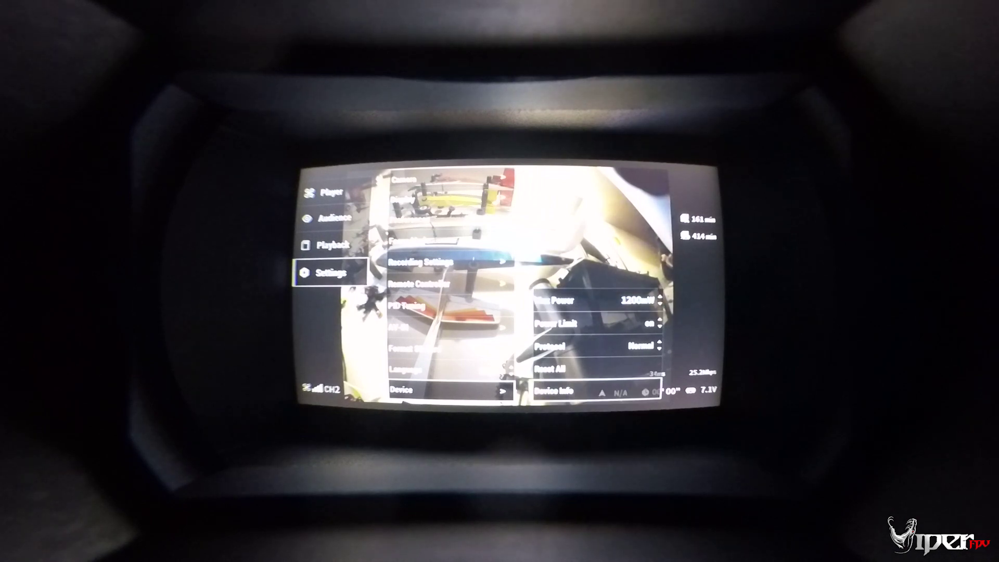
{"action": "key", "text": "Up"}
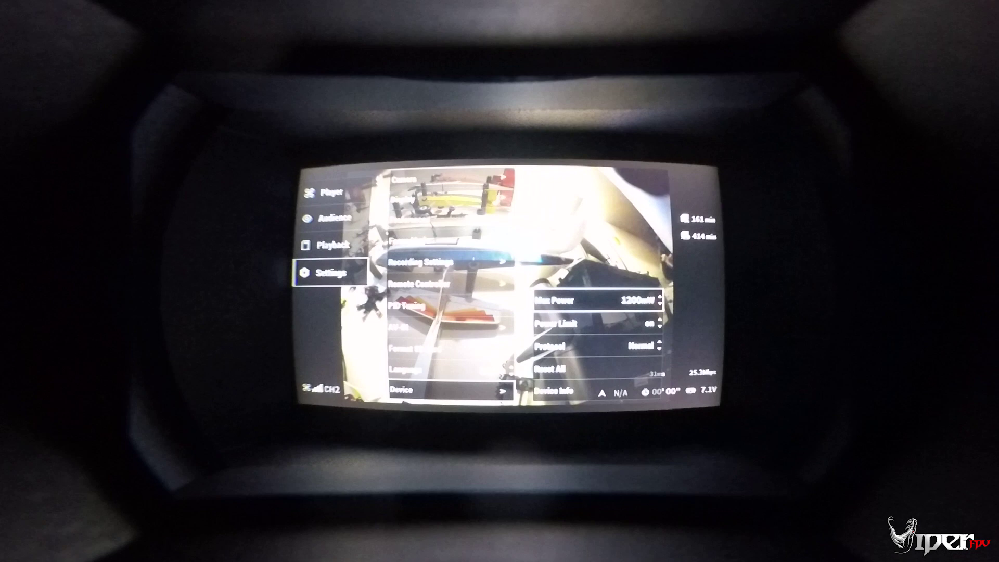
{"action": "key", "text": "Up"}
{"action": "key", "text": "Up"}
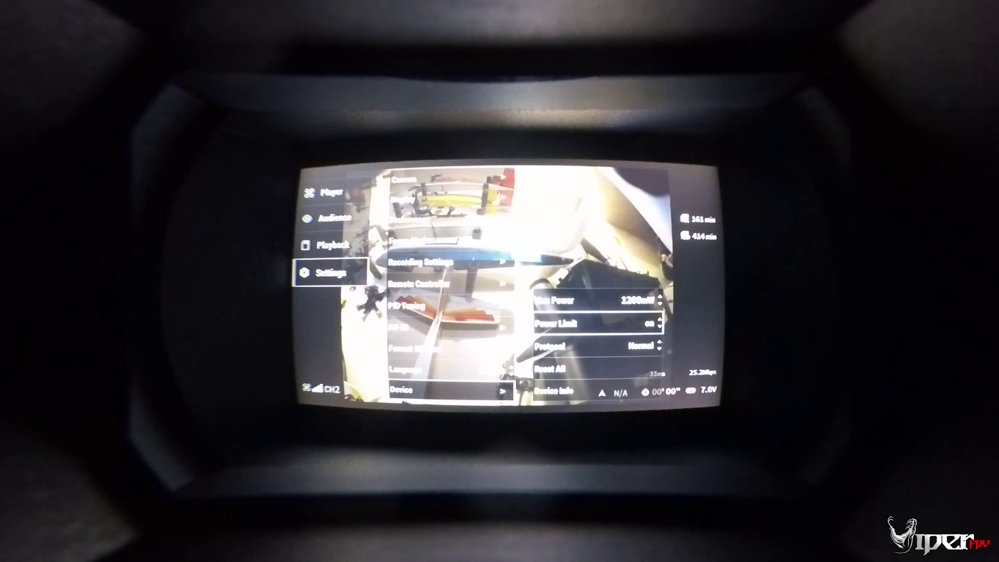
{"action": "key", "text": "Down"}
{"action": "key", "text": "Down"}
{"action": "key", "text": "Down"}
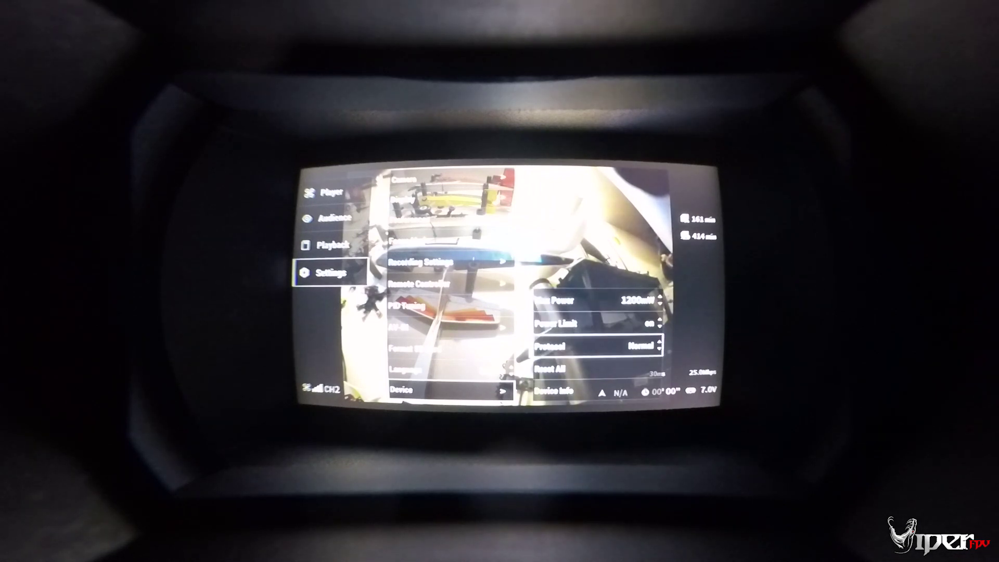
{"action": "key", "text": "Down"}
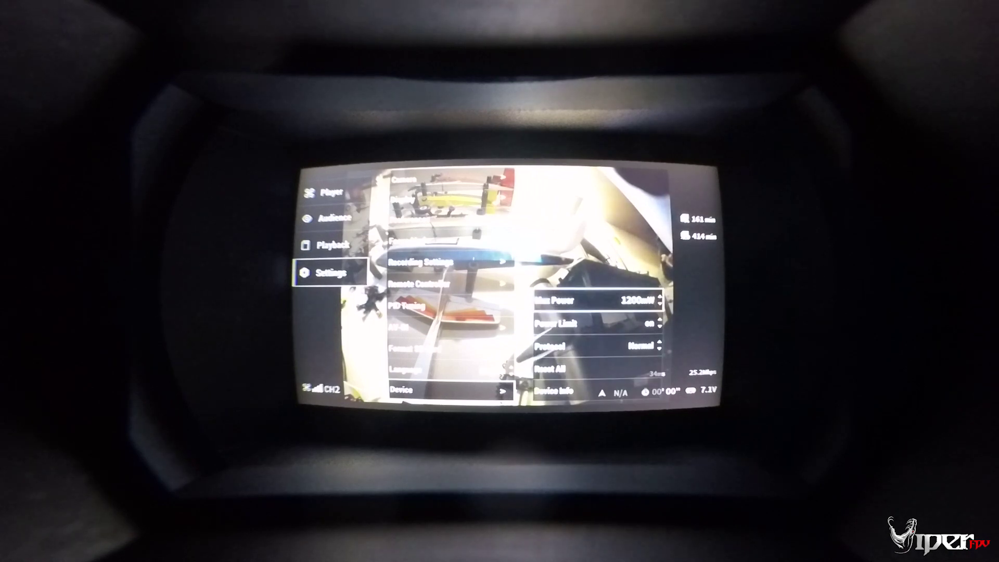
{"action": "key", "text": "Down"}
{"action": "key", "text": "Down"}
{"action": "key", "text": "Down"}
{"action": "key", "text": "Up"}
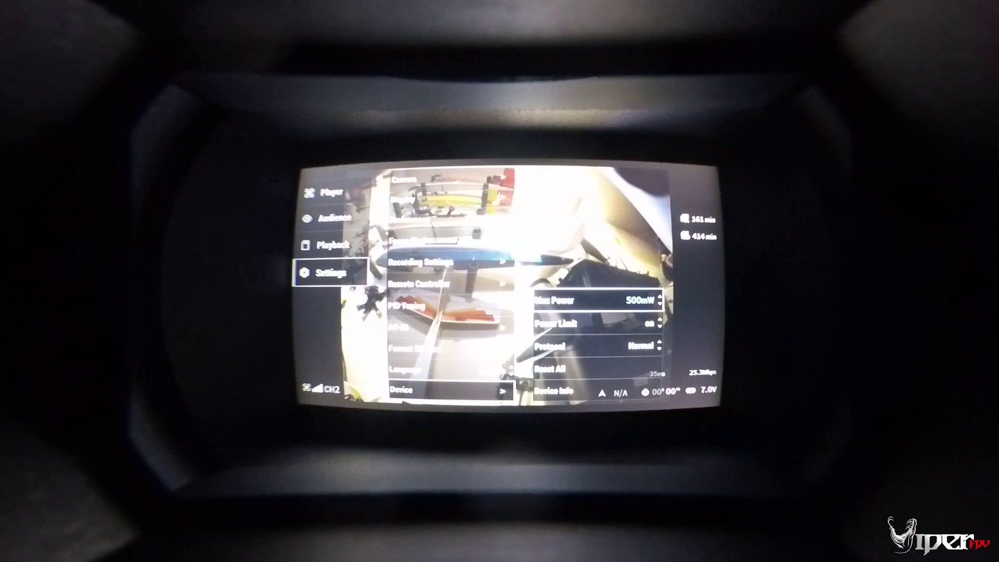